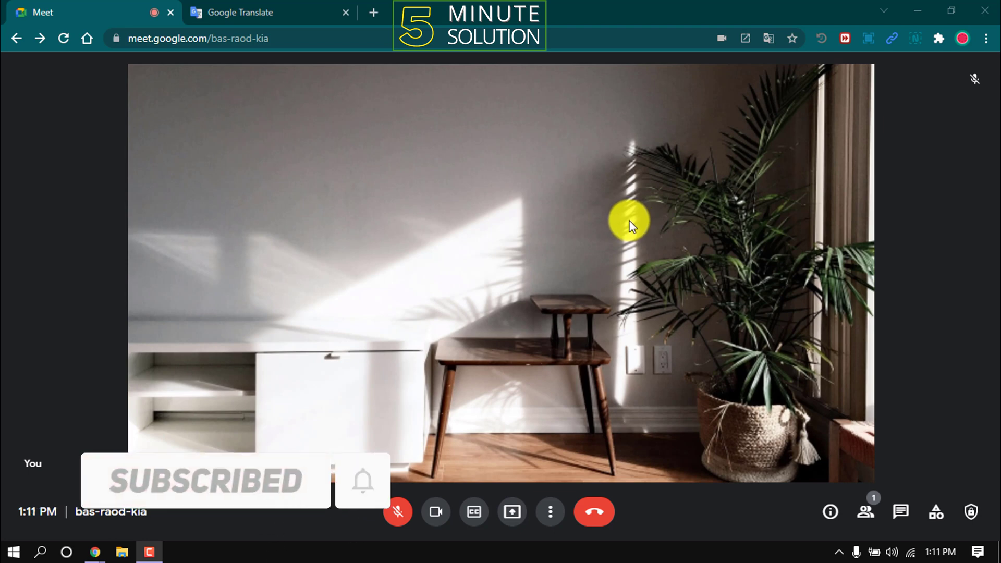
Step: Present your entire screen to the meeting, choosing the screen from the share prompt
{"action": "left_click", "coordinate": [514, 517]}
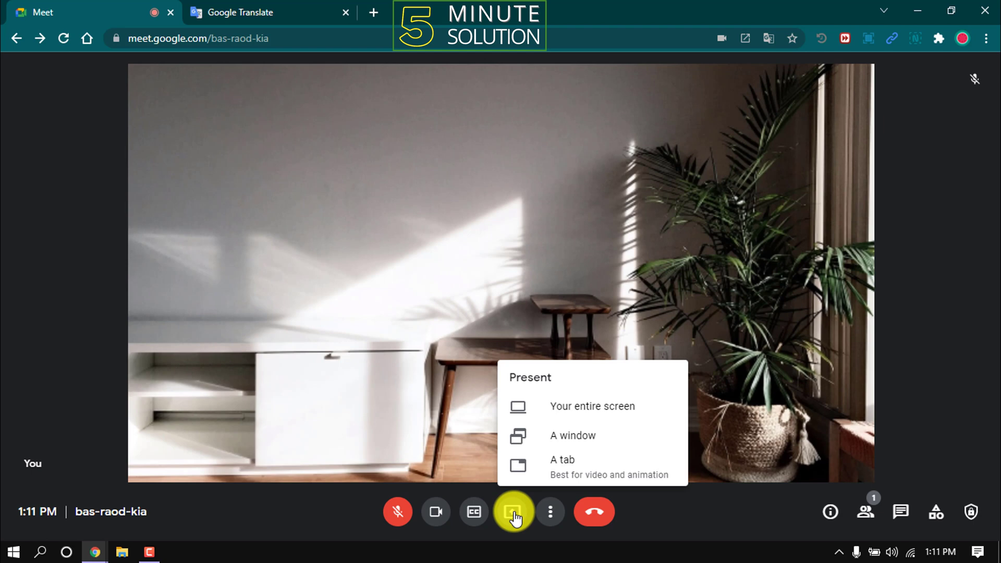
{"action": "left_click", "coordinate": [579, 409]}
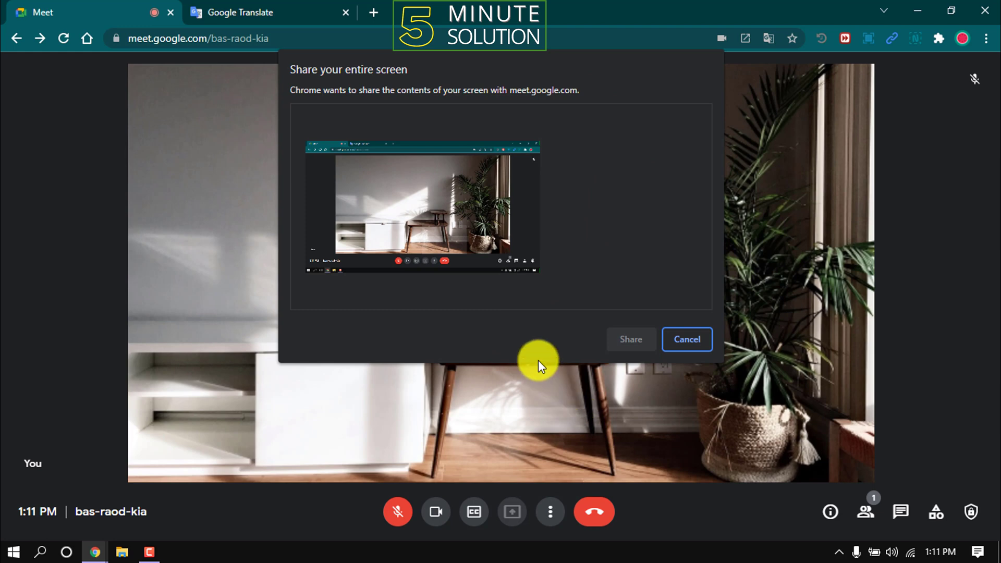
{"action": "left_click", "coordinate": [412, 199]}
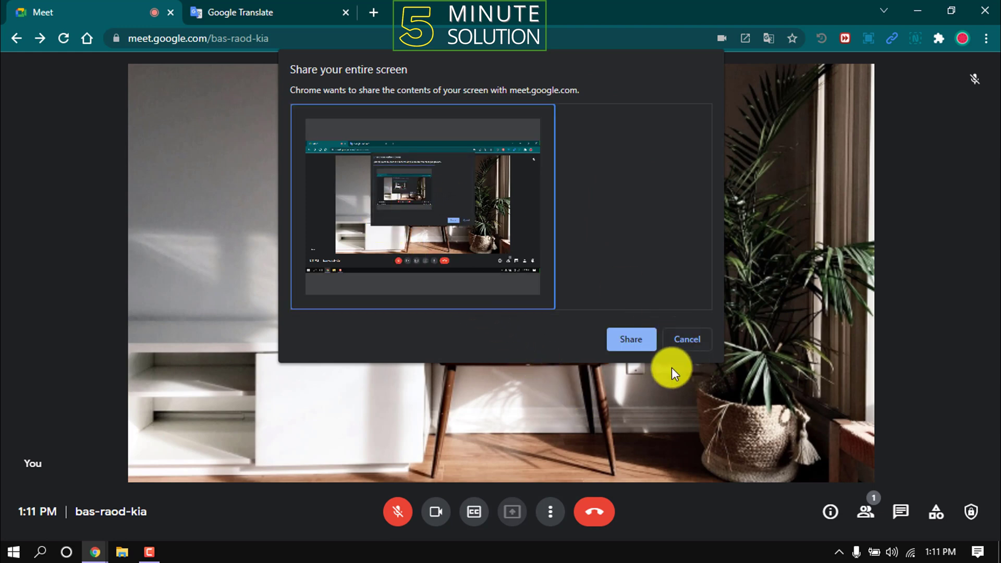
{"action": "left_click", "coordinate": [632, 341]}
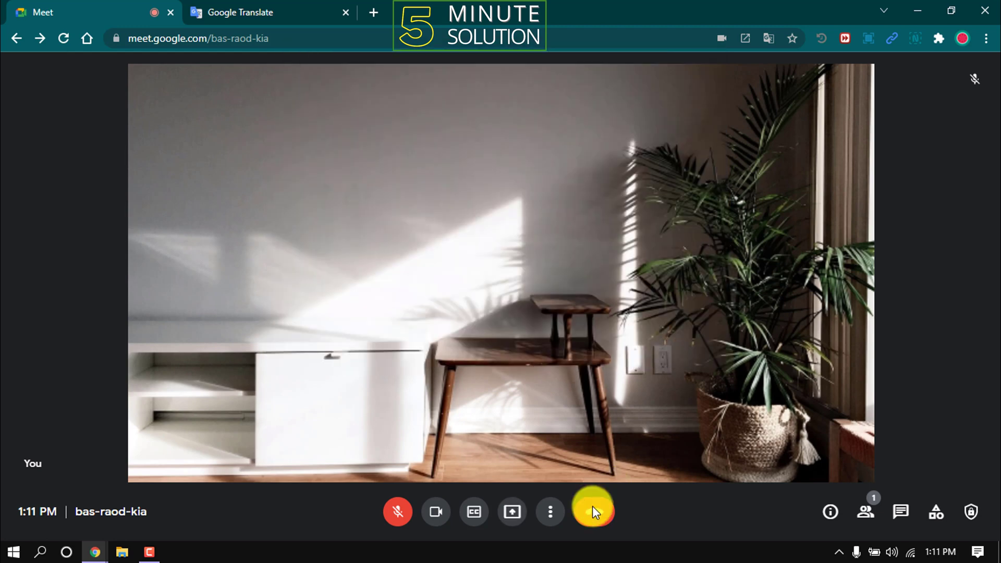
Step: Present the 5 Minute Solution YouTube browser window using the 'A window' option
{"action": "left_click", "coordinate": [514, 514]}
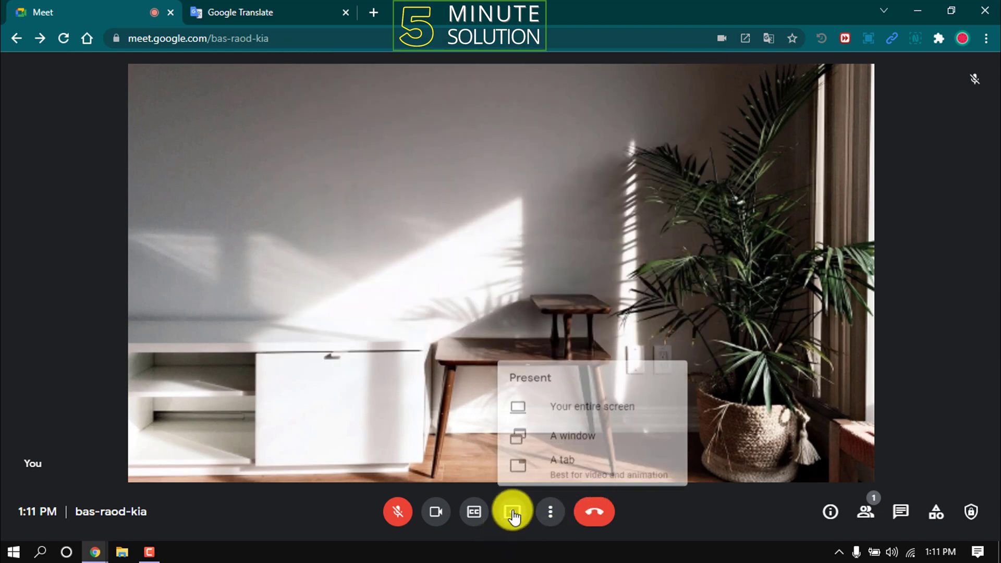
{"action": "left_click", "coordinate": [559, 438]}
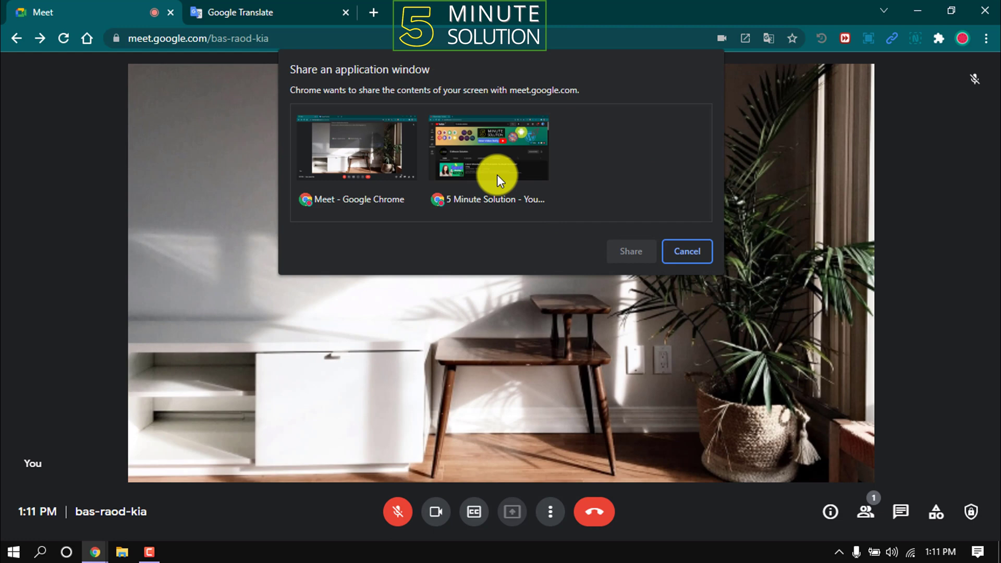
{"action": "left_click", "coordinate": [466, 169]}
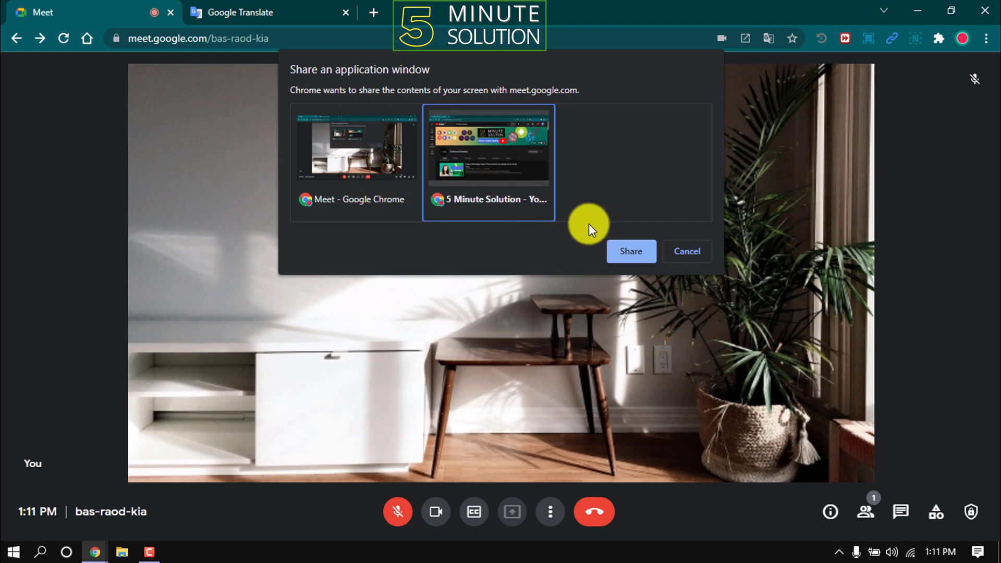
{"action": "left_click", "coordinate": [630, 250]}
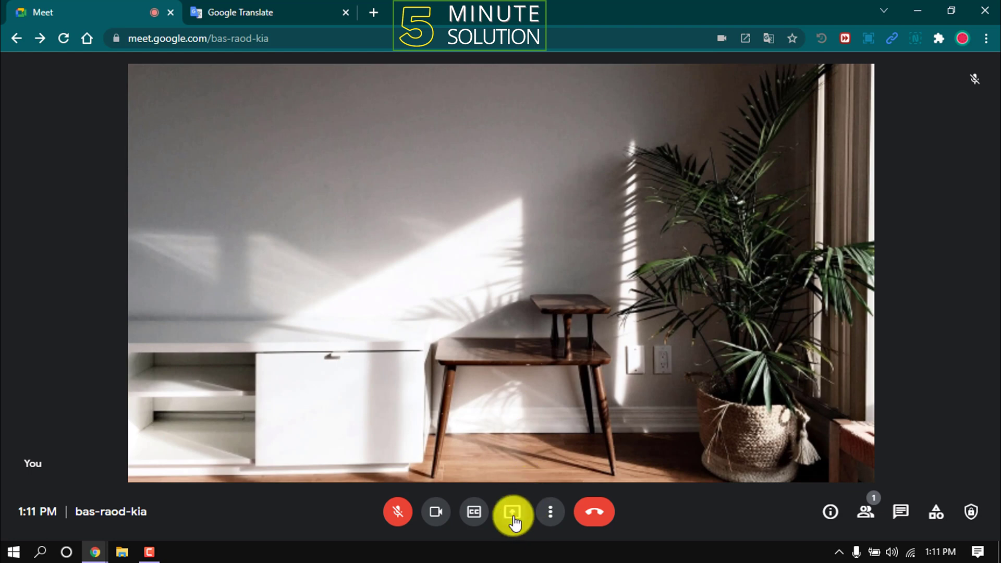
Step: Share the '5 Minute Solution - YouTube' tab with tab audio included
{"action": "left_click", "coordinate": [513, 513]}
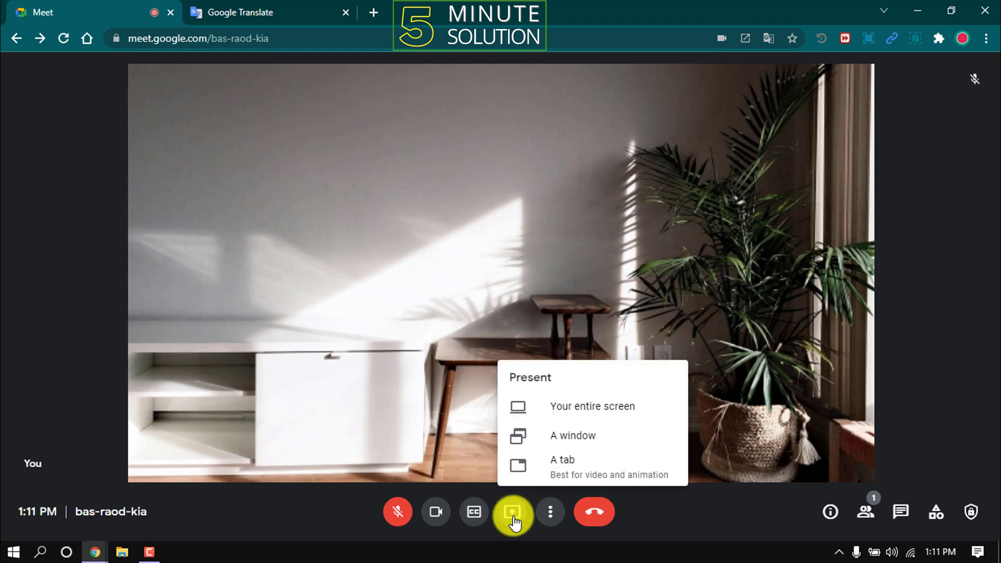
{"action": "left_click", "coordinate": [560, 469]}
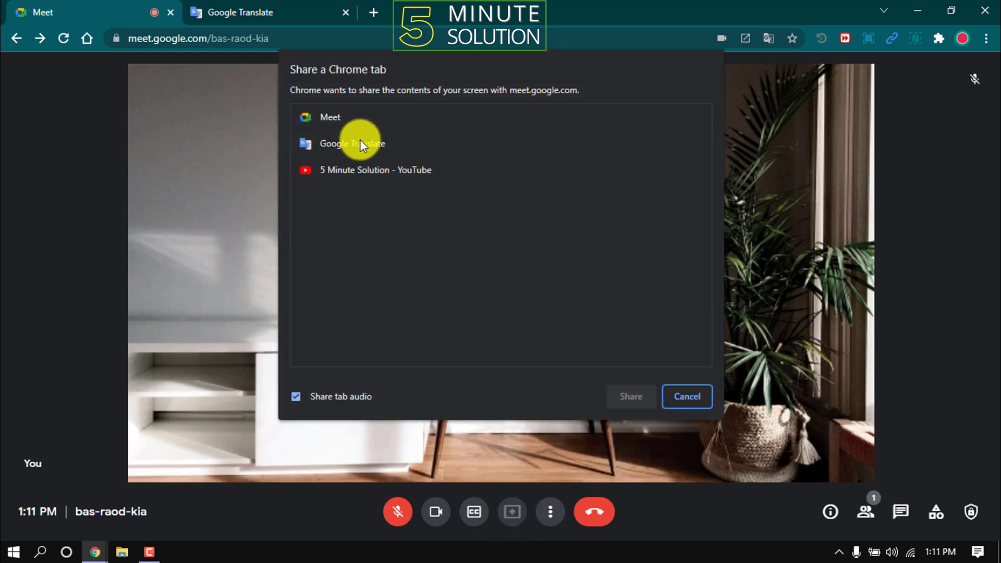
{"action": "left_click", "coordinate": [367, 170]}
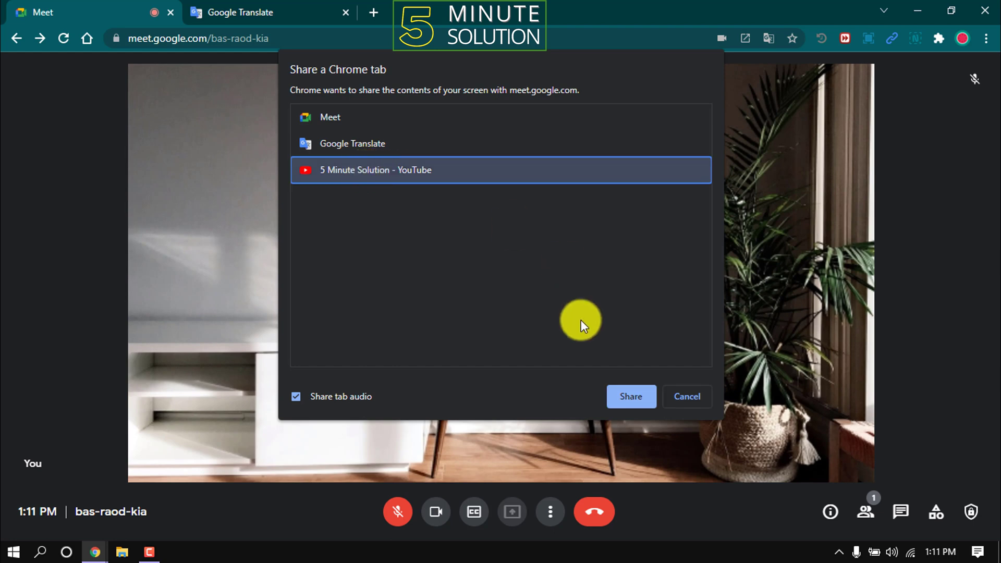
{"action": "left_click", "coordinate": [623, 395]}
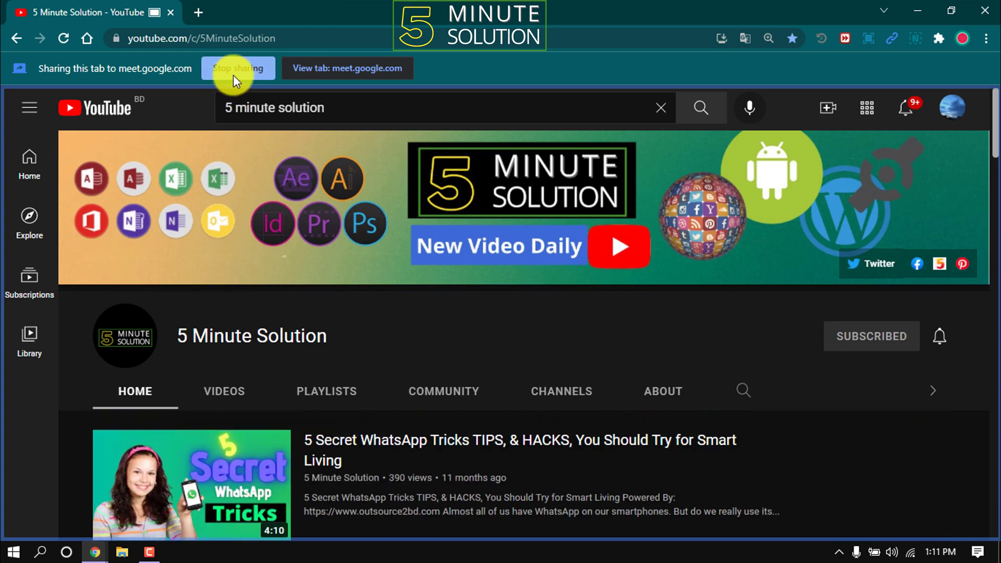
Step: Stop sharing the 5 Minute Solution YouTube tab and return to the Google Meet call
{"action": "left_click", "coordinate": [238, 71]}
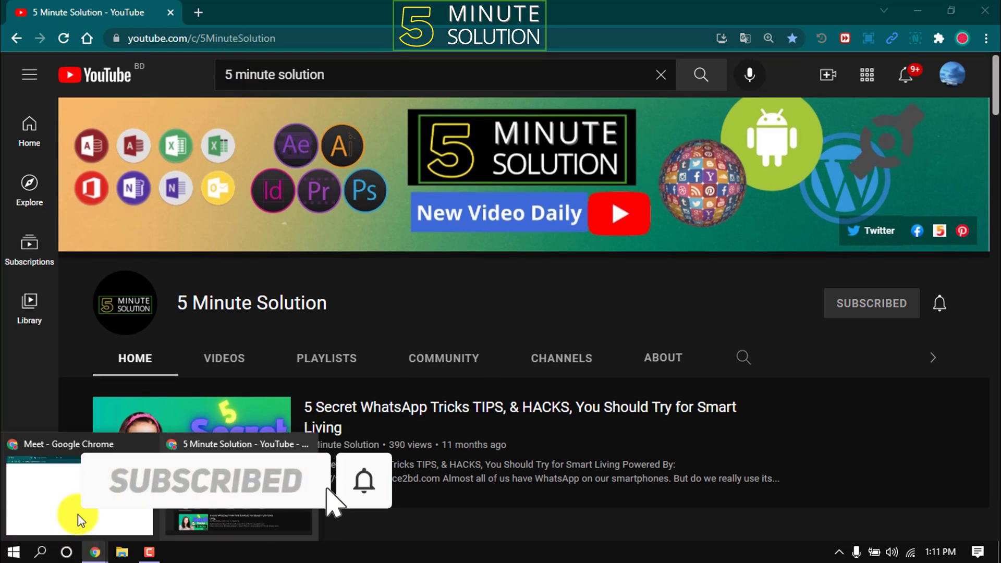
{"action": "left_click", "coordinate": [78, 514]}
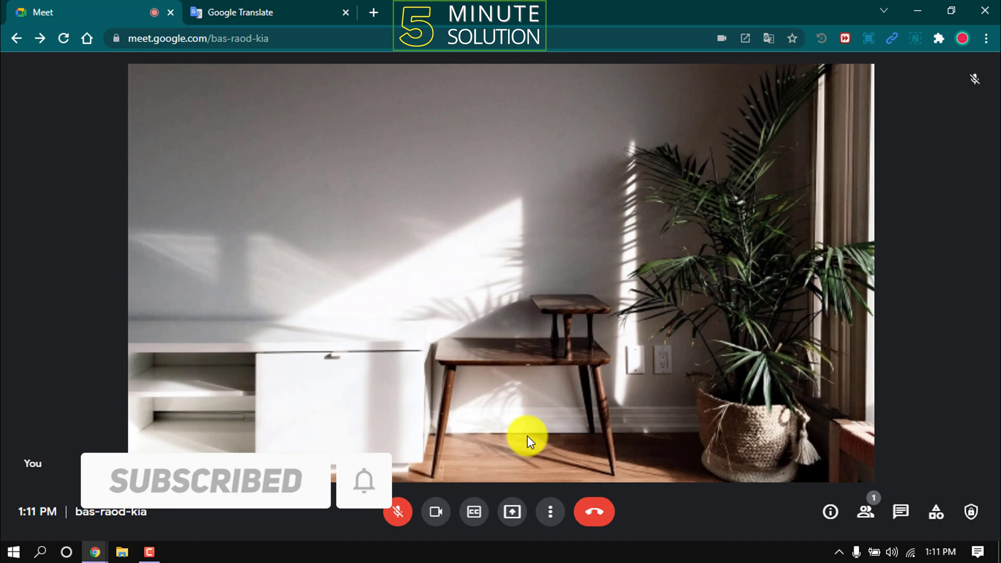